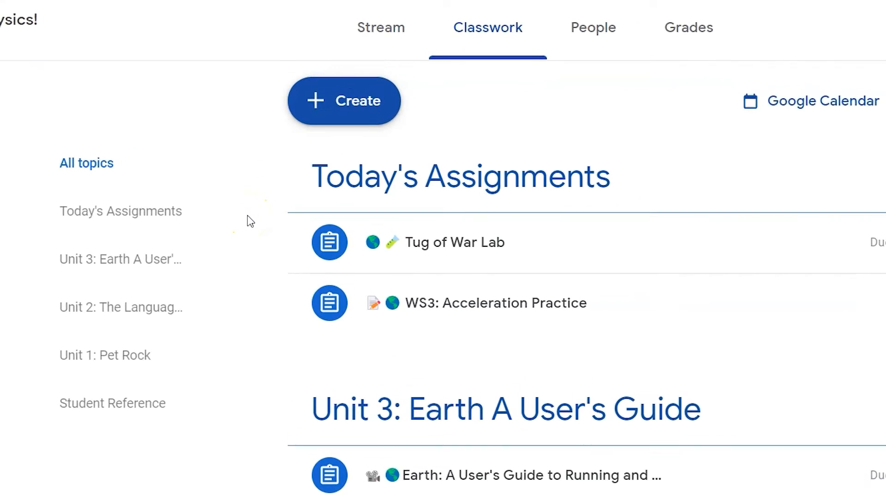
Step: Create a new classwork assignment titled "Presentation #1"
click(358, 130)
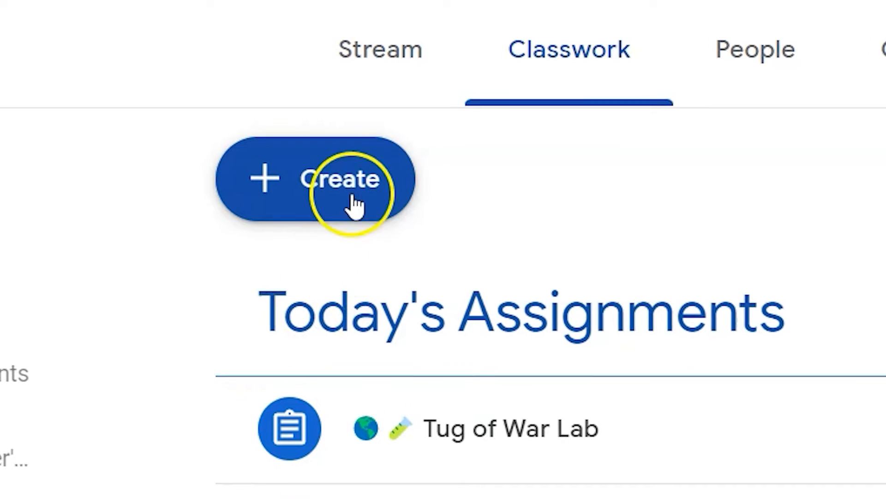
click(359, 305)
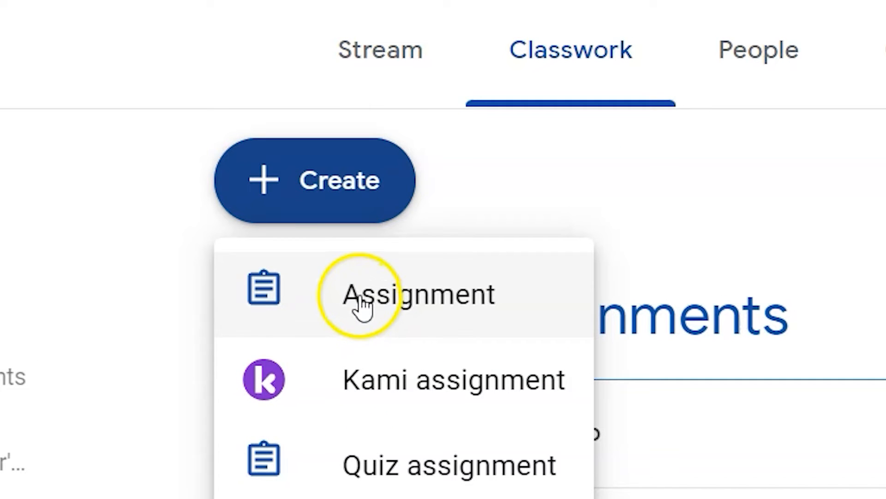
click(362, 306)
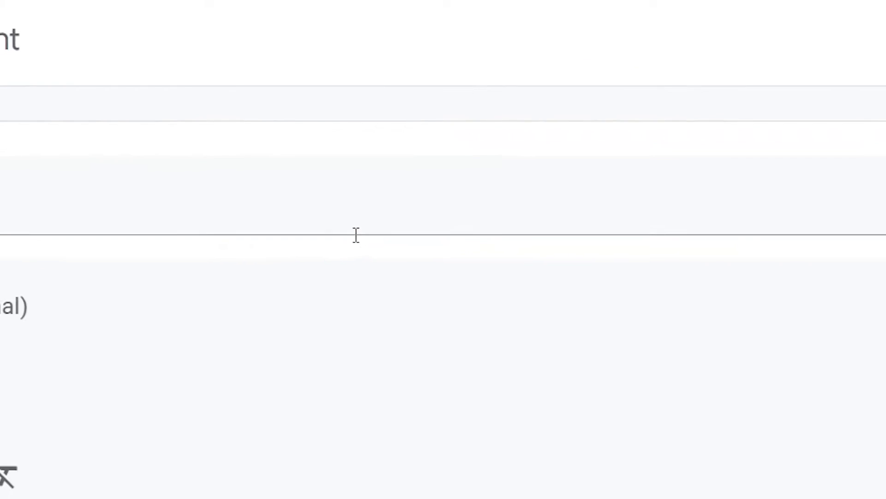
click(342, 193)
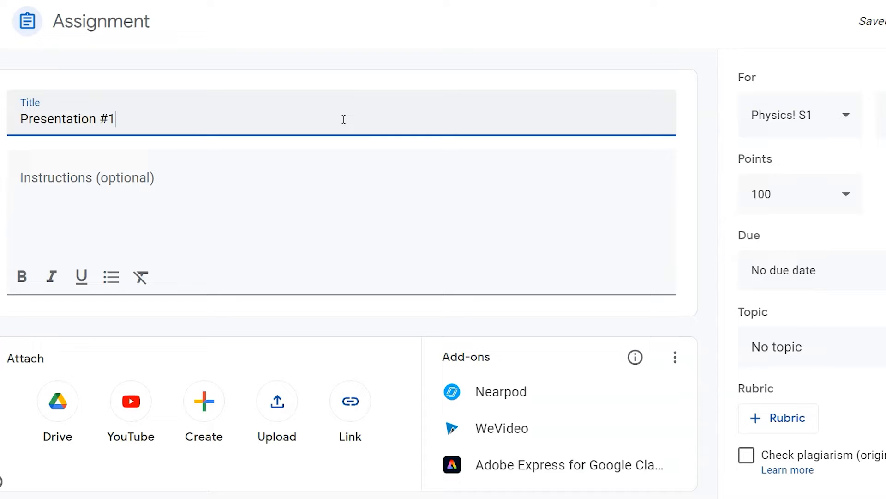
key(Tab)
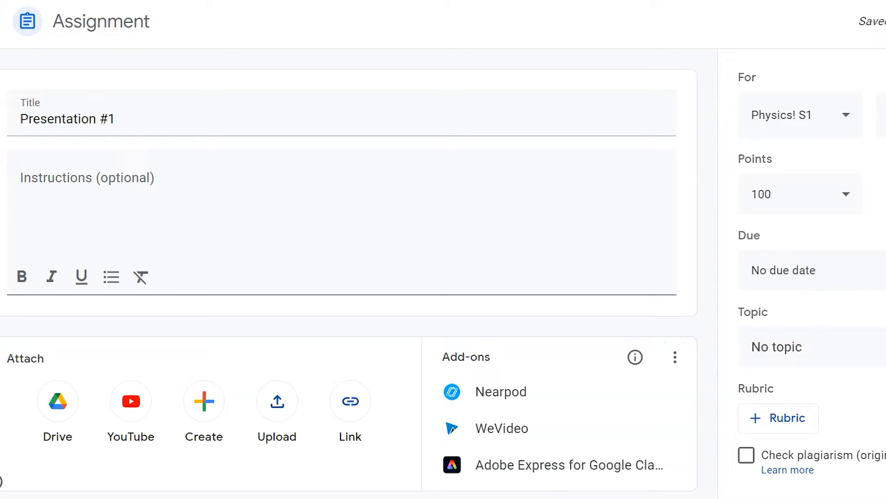
Step: Set the assignment's point value to 30
click(826, 187)
key(BackSpace)
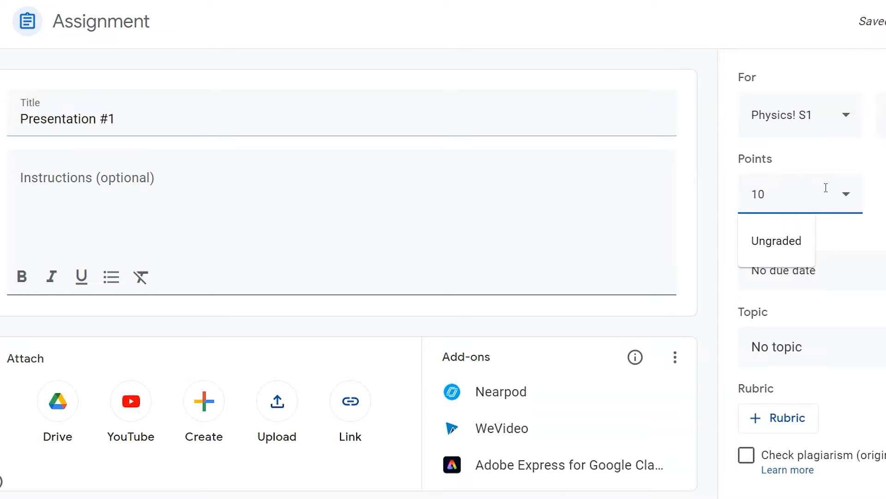
key(BackSpace)
key(BackSpace)
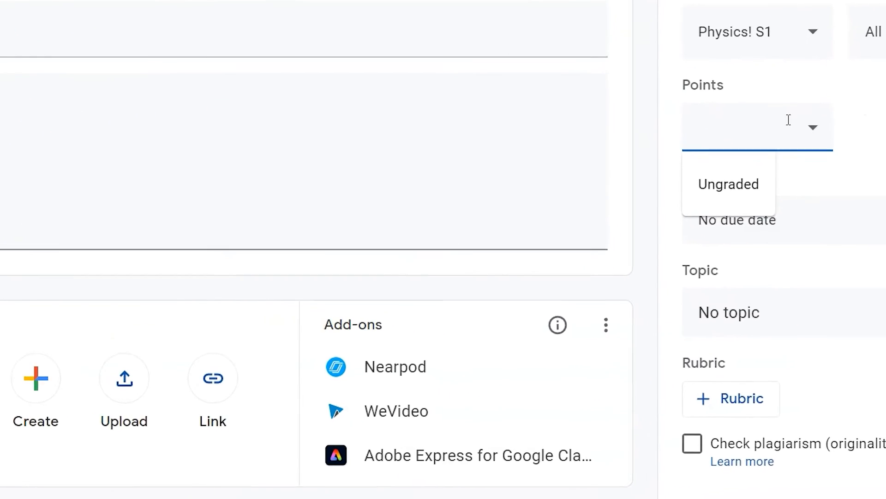
text(30)
click(752, 37)
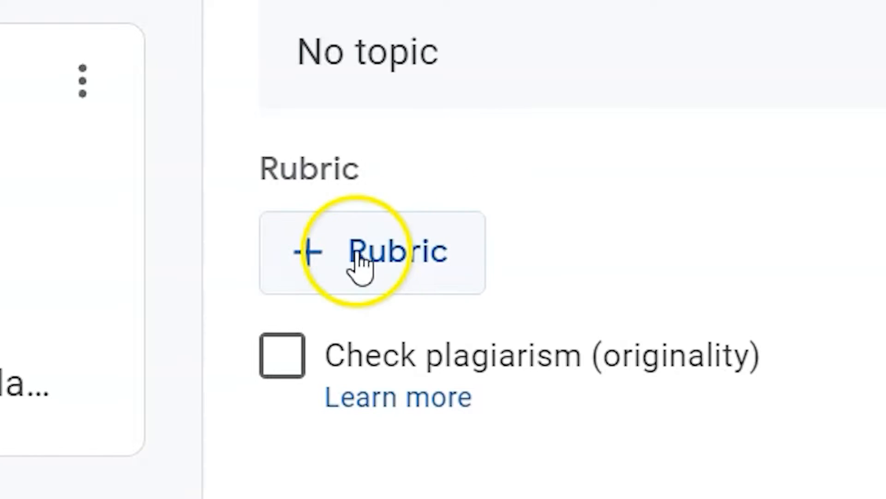
Step: Create a new rubric for the assignment and title its first criterion "Slide #1"
click(358, 264)
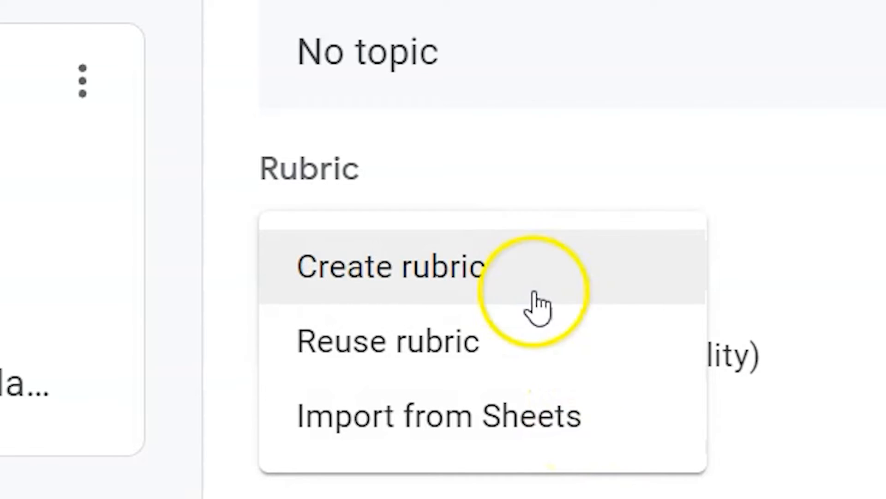
click(504, 275)
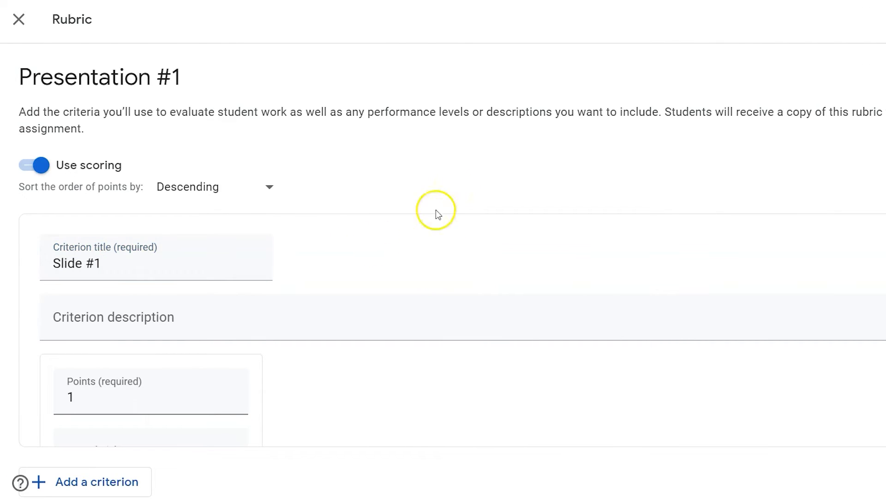
click(138, 266)
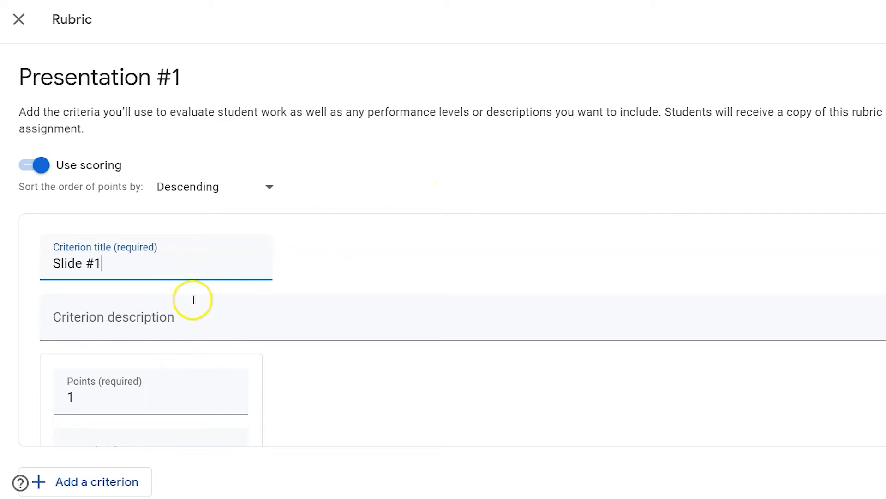
Step: Describe the Slide #1 criterion as "Include your prototype's name, a photo of the prototype, and all of your team member's names."
click(171, 318)
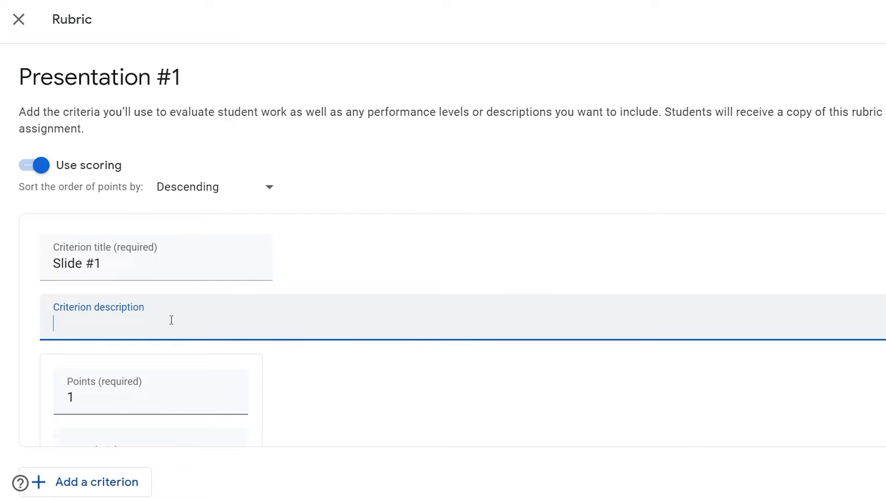
text(Include your prototype')
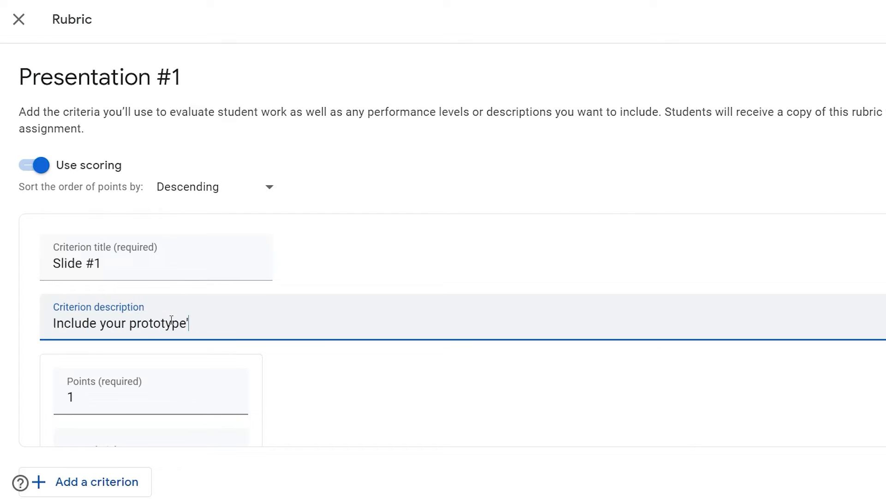
text(s name, a photo of the prototype, and all of your teams' names.)
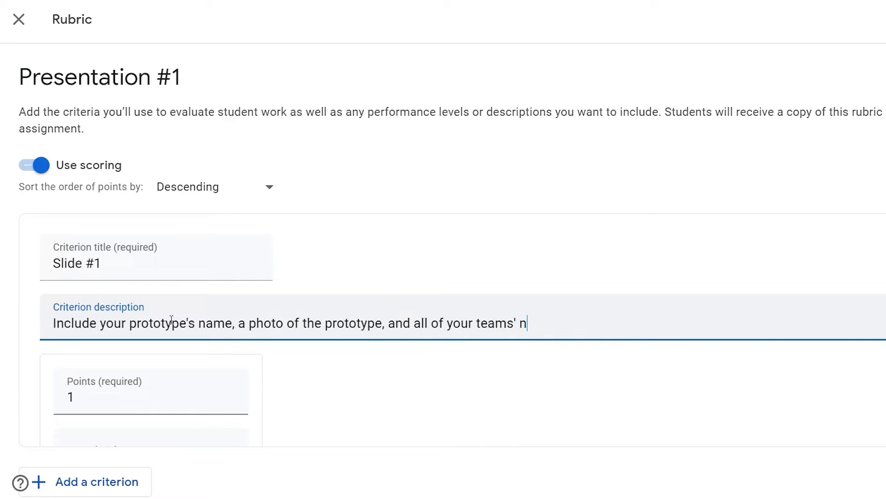
click(513, 323)
key(BackSpace)
key(BackSpace)
text(member's)
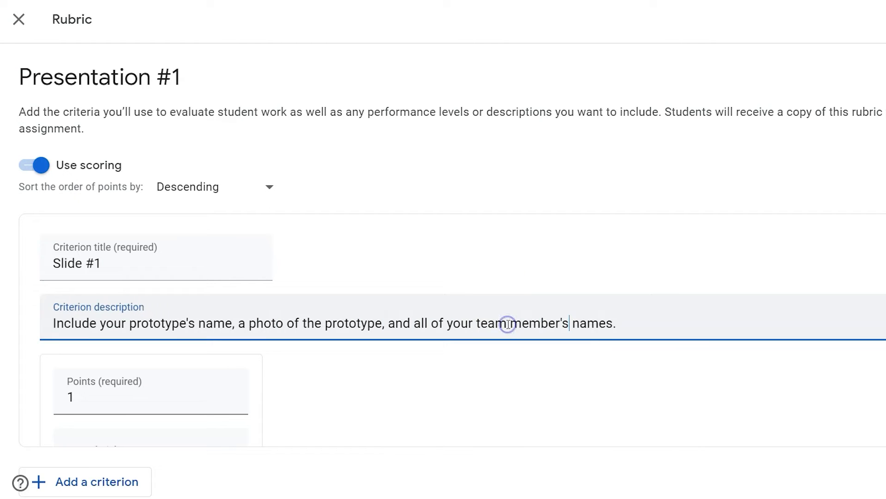
key(Tab)
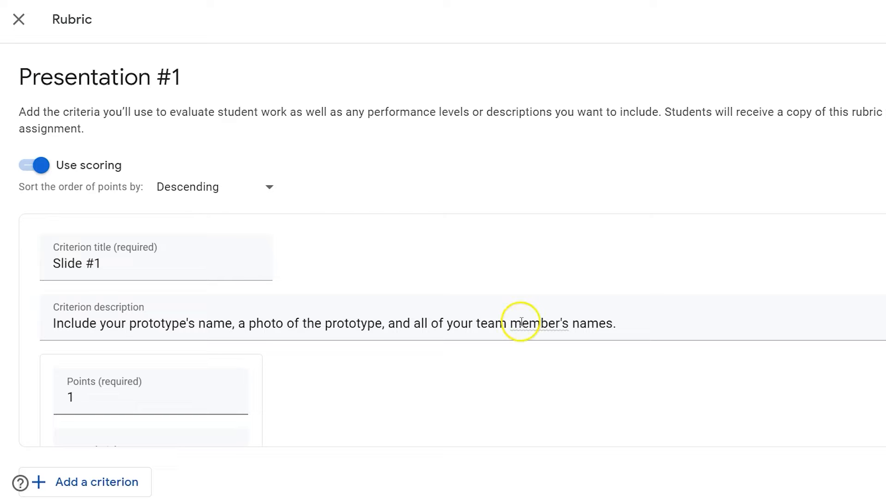
Step: Set the Slide #1 criterion's first level to 3 points and title it "Excellent"
scroll(462, 340, down, 2)
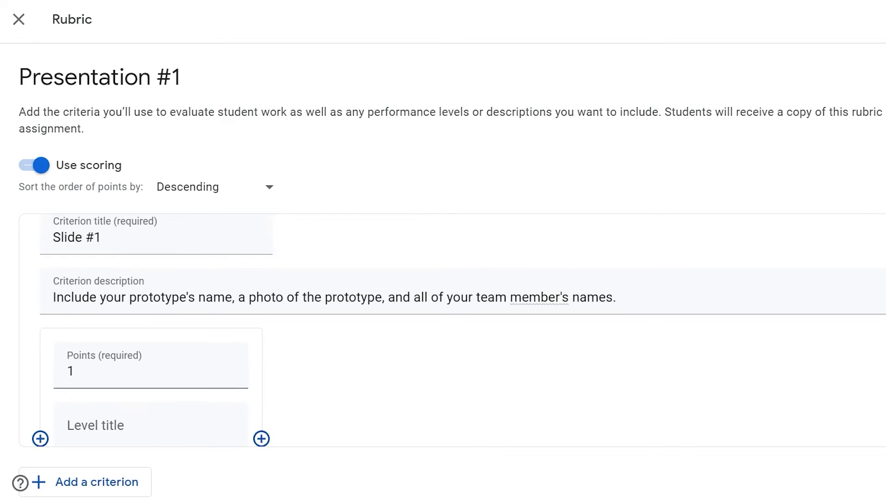
scroll(462, 324, down, 1)
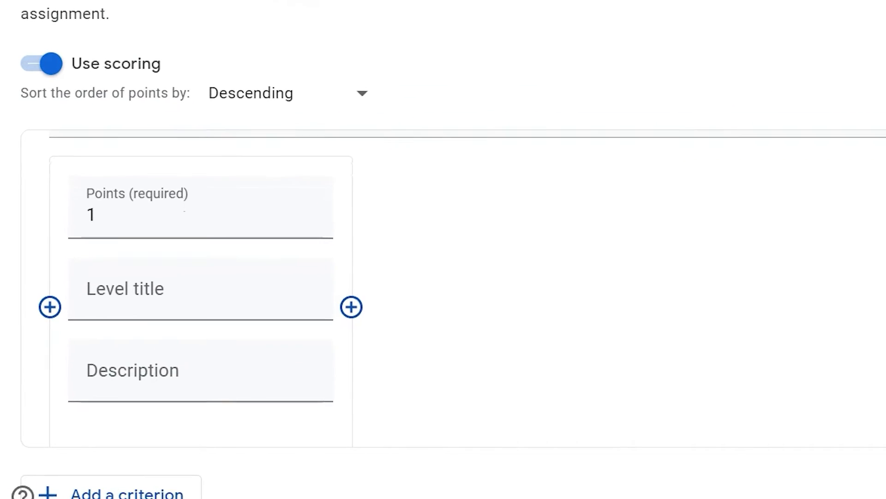
click(157, 172)
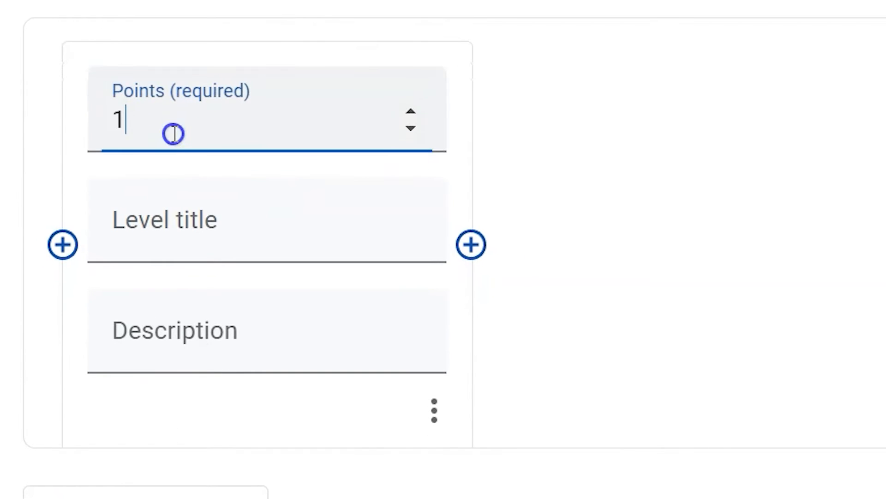
key(BackSpace)
text(3)
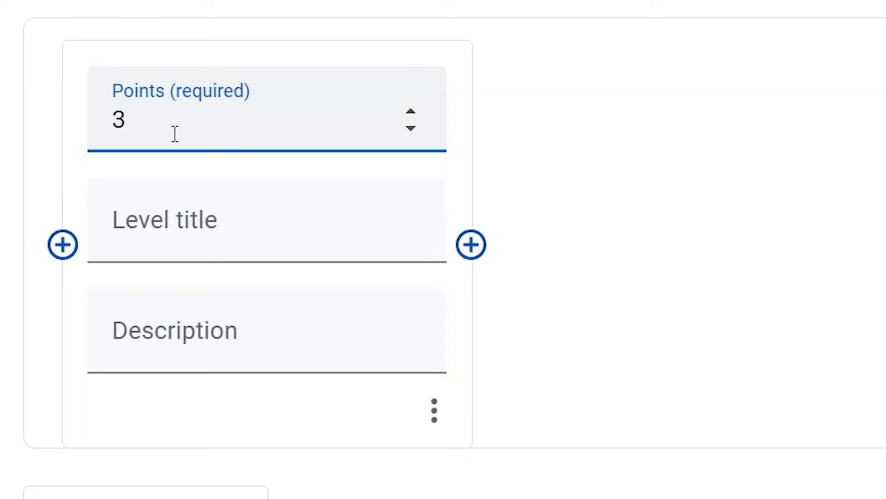
click(208, 228)
text(Excellent)
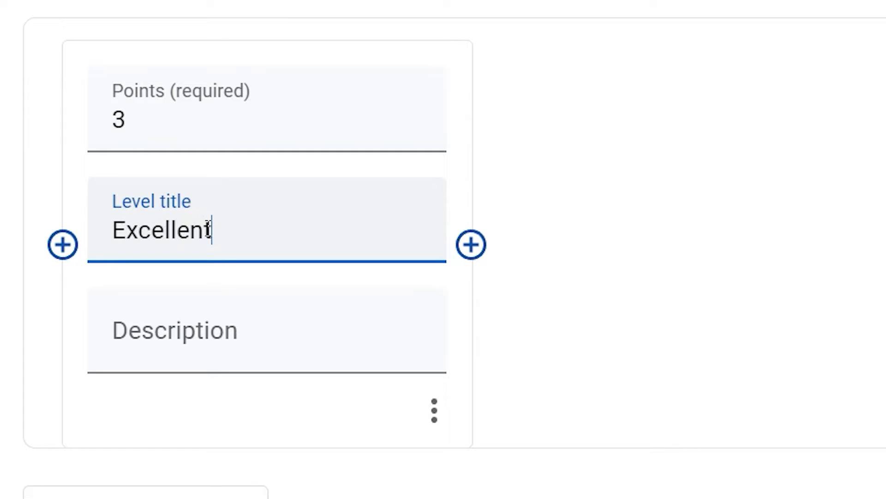
Step: Enter "All expectations are met." as the description of the Excellent level
click(201, 325)
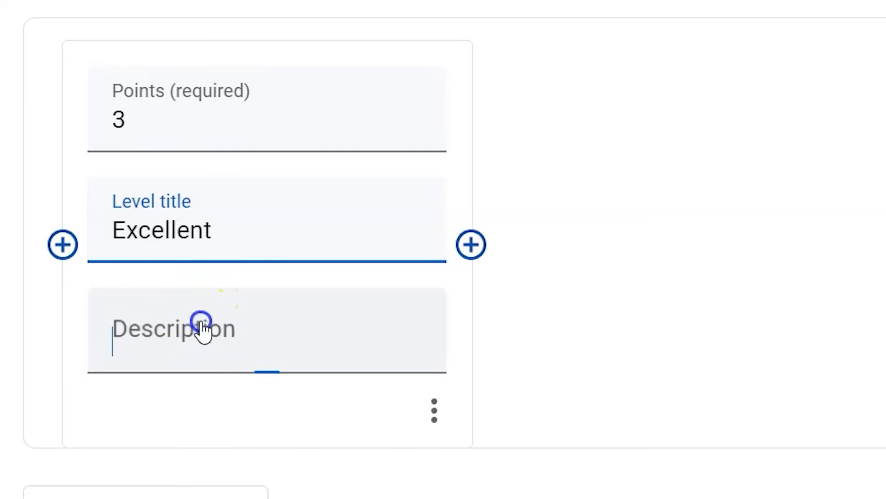
text(All expectat)
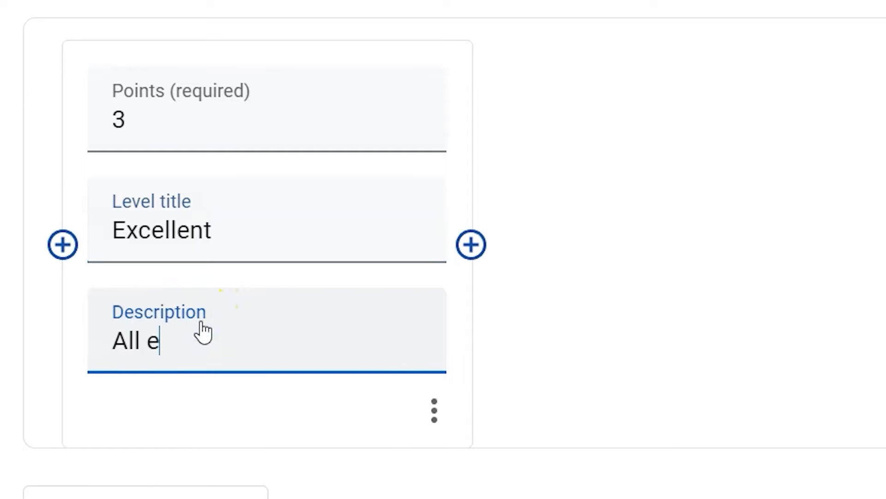
text(ions met)
key(BackSpace)
key(BackSpace)
key(BackSpace)
text(atr)
key(BackSpace)
key(BackSpace)
text(re met.)
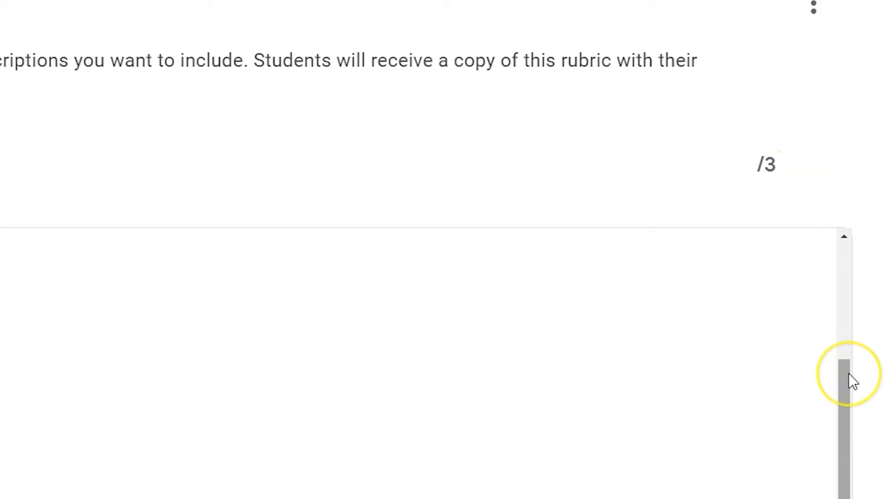
Step: Duplicate the Slide #1 criterion together with its scoring level
drag(849, 373, 866, 123)
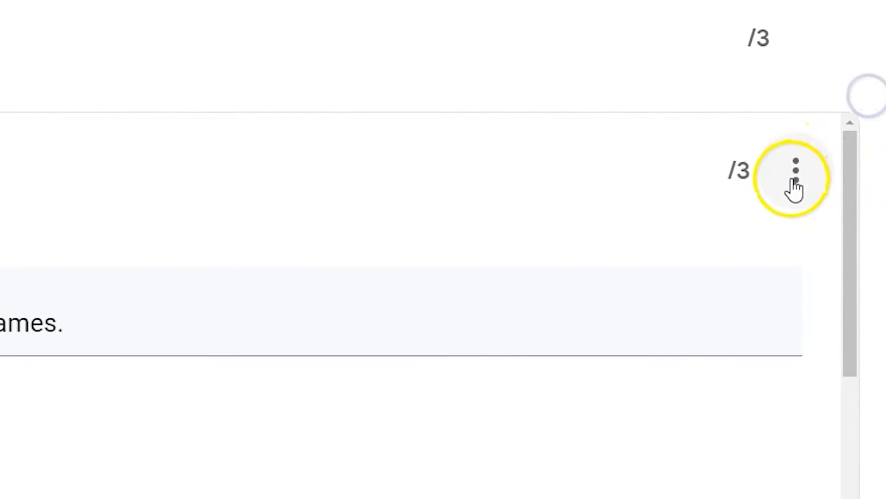
click(795, 189)
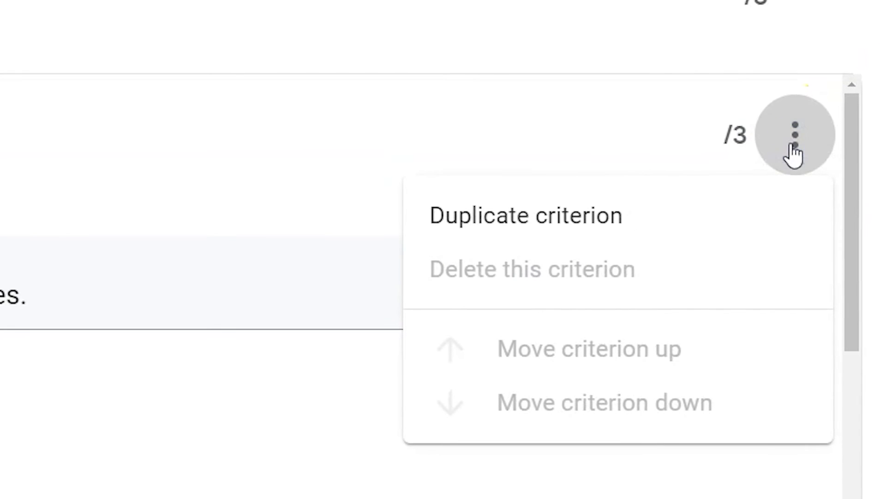
click(584, 212)
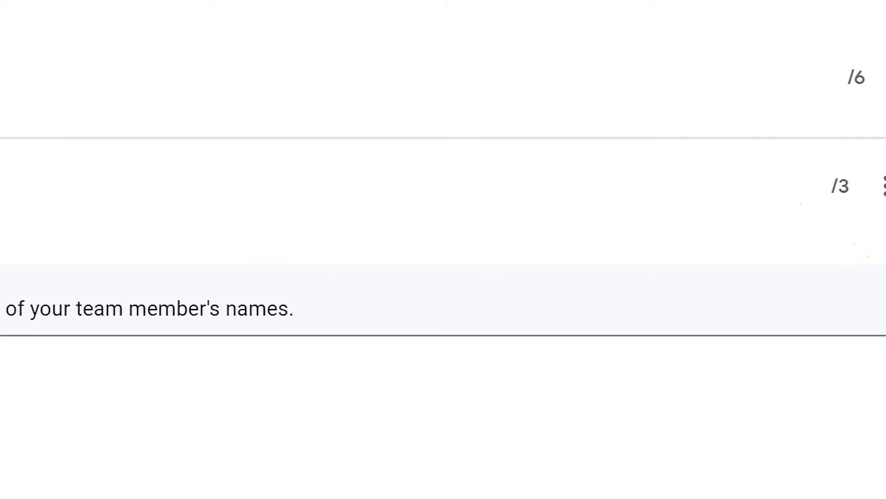
Step: Change the duplicated criterion's title to "Slide #2"
click(148, 268)
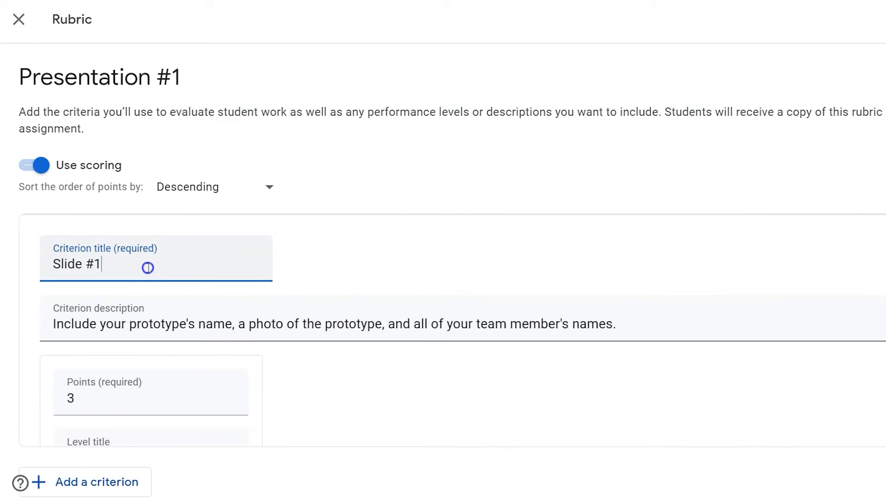
key(BackSpace)
text(2)
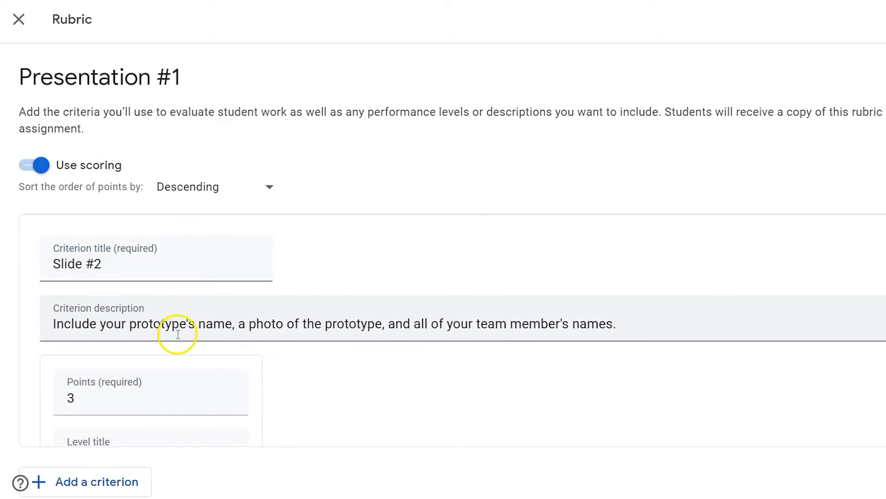
Step: Replace the copied criterion description with "Explain your brainstorming process in detail." plus a request for a team working photo and a Jamboard screenshot
triple_click(177, 330)
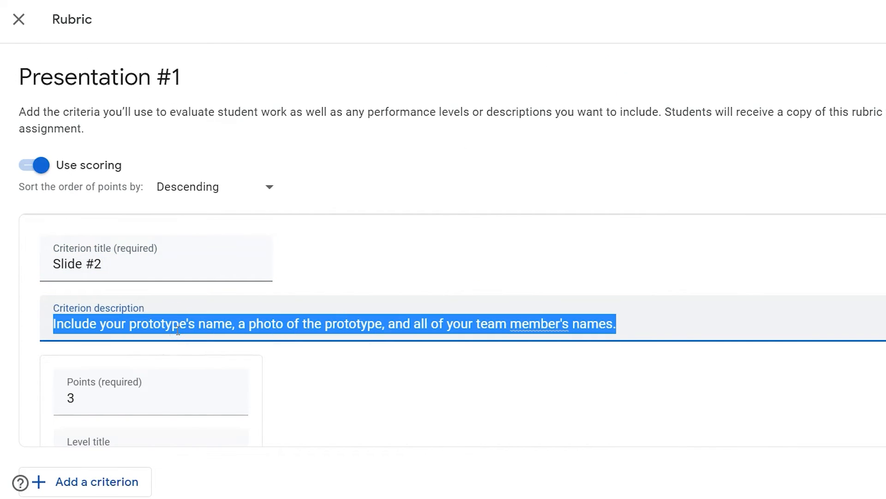
text(Explain your brainstorming process in detail.)
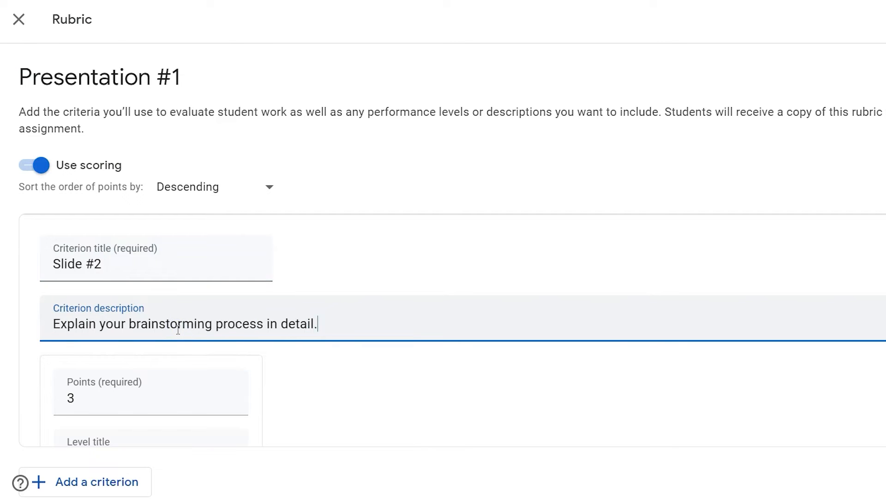
text(  Include a photo of you and your team working as well as a screenshot of your Jamboard brains)
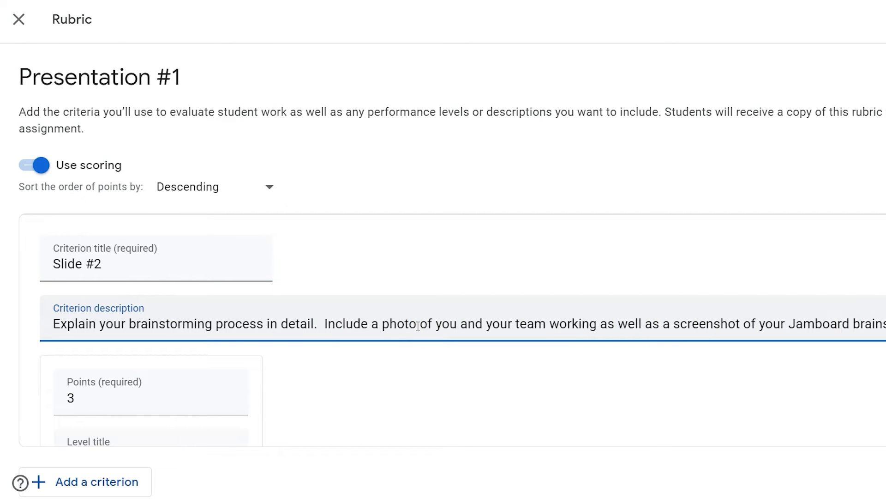
key(Tab)
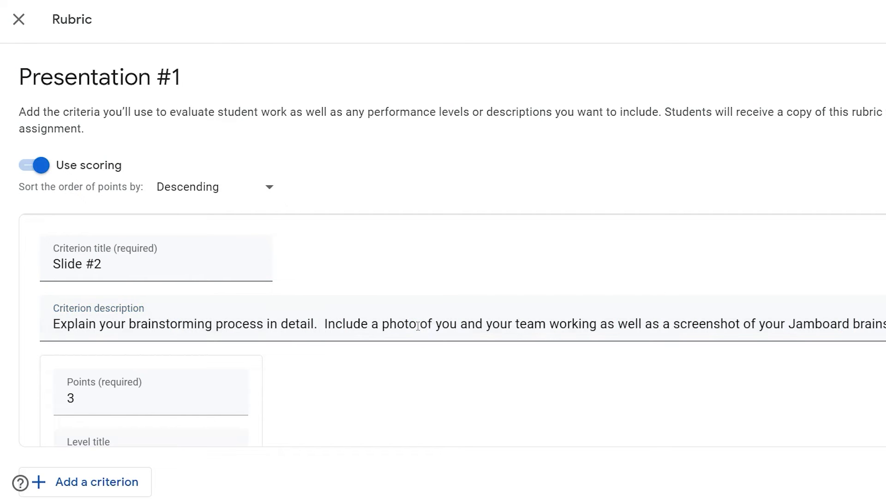
Step: Extend the second criterion's title to read "Slide #2: Brainstorm"
click(244, 264)
text(: Brainstorm)
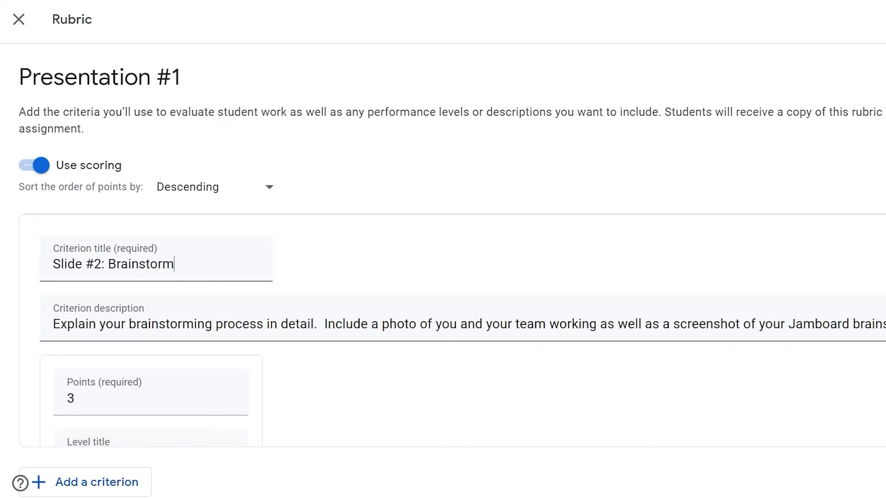
scroll(323, 341, down, 3)
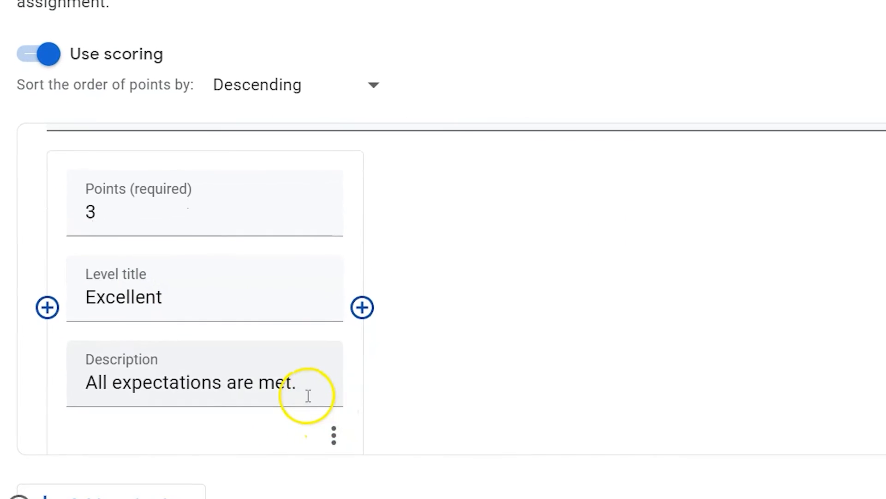
Step: Append "3-5 sentence reflection. 2 pictures." to the Excellent level's description in the Slide #2: Brainstorm criterion
click(309, 396)
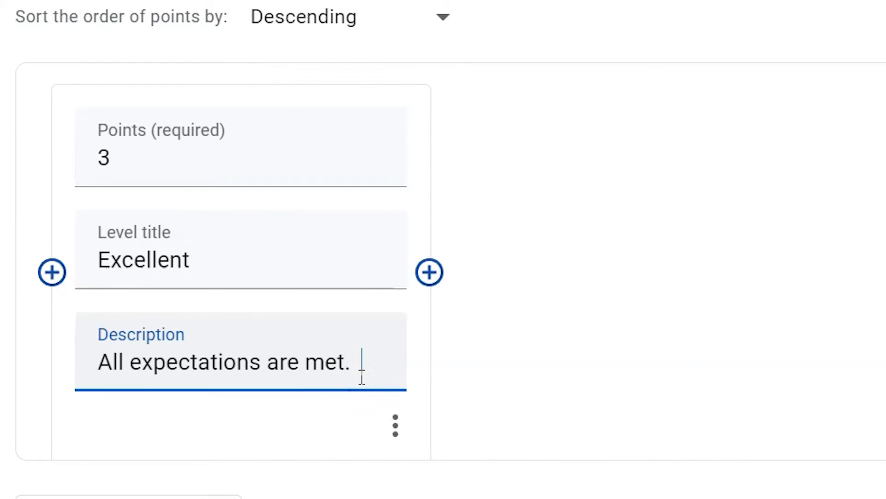
text(3-5 se)
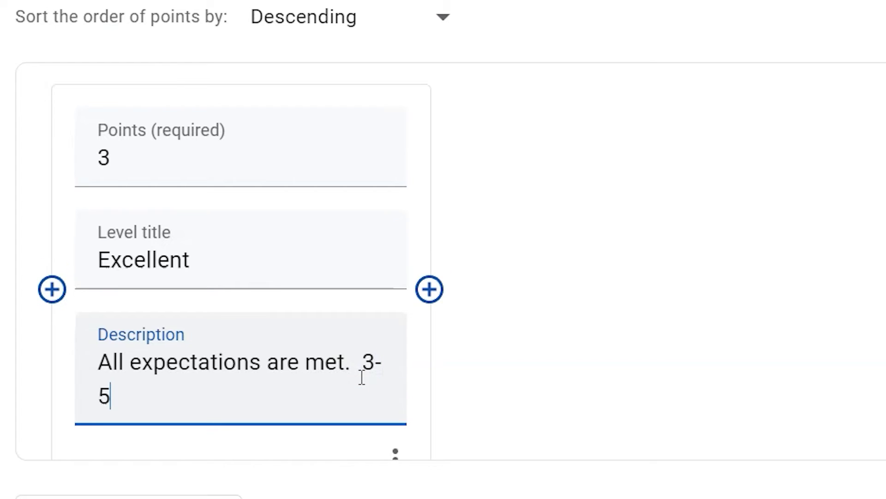
text(nten)
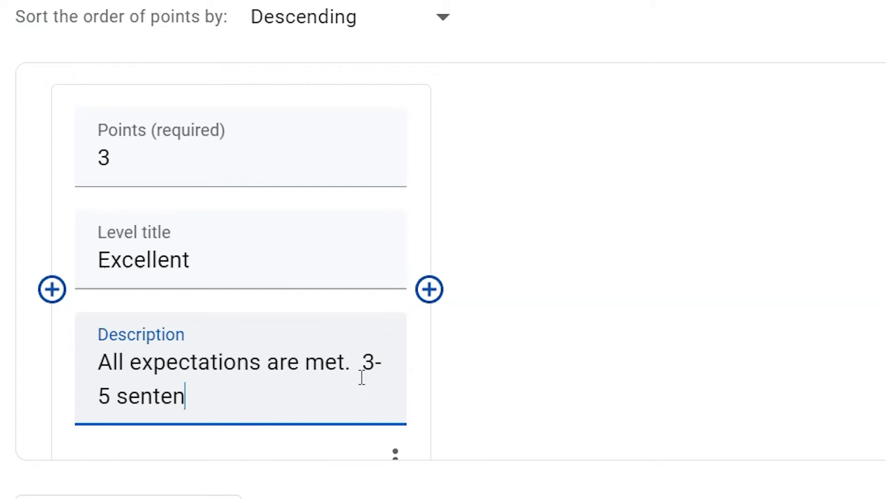
text(ce reflection. )
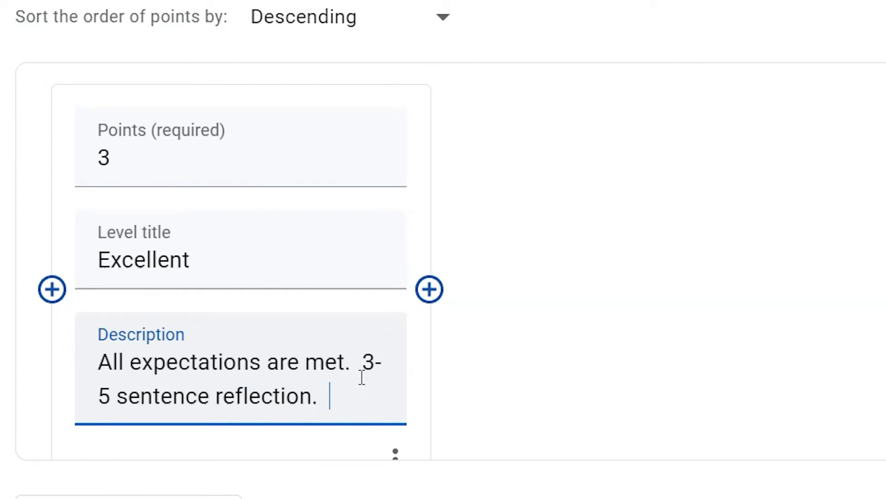
text(2 pc)
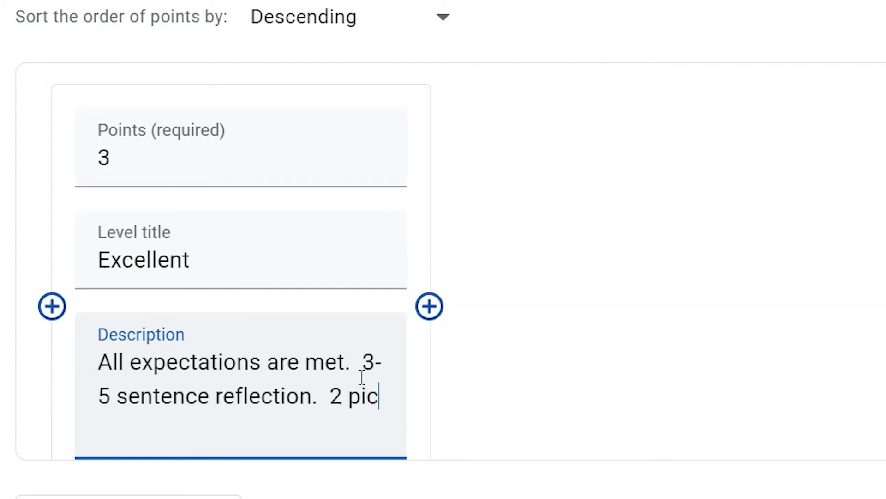
text(ctures.)
key(Tab)
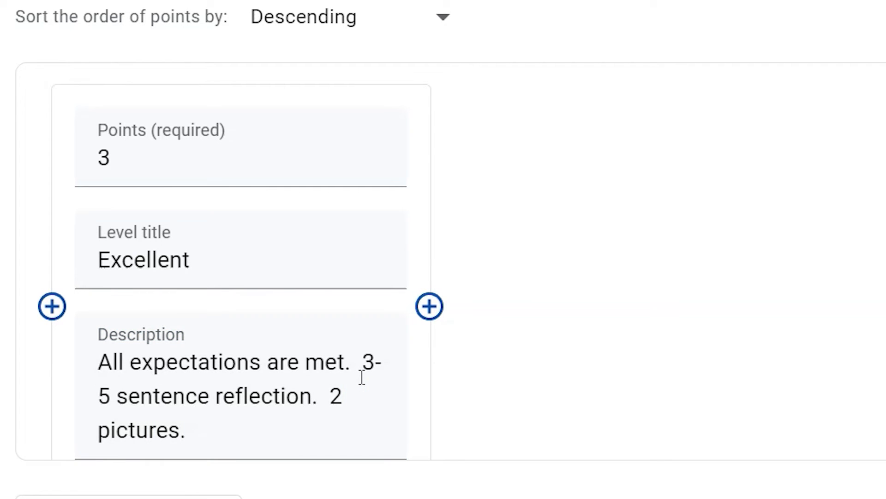
Step: Add a second level worth 1 point after the Excellent level of the Slide #2 criterion
click(436, 308)
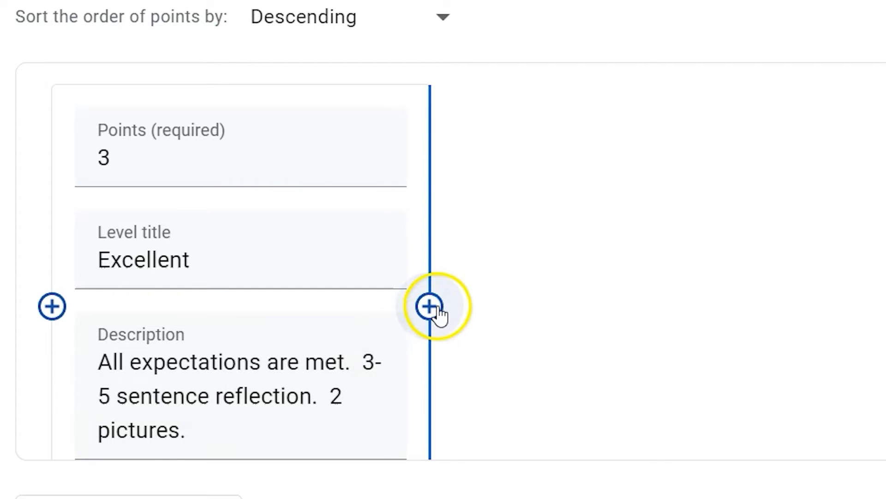
click(531, 146)
text(1)
key(Tab)
click(531, 146)
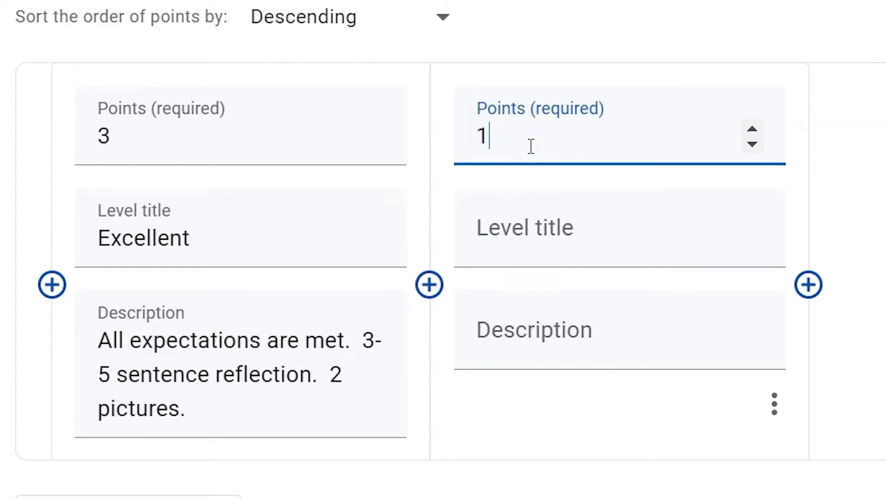
Step: Title the 1-point level "Low Quality"
click(565, 230)
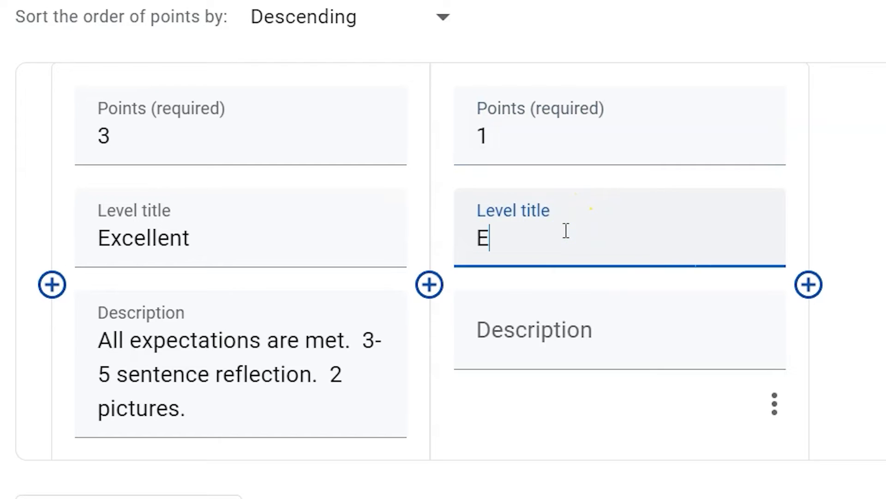
text(Emergin)
key(BackSpace)
key(BackSpace)
key(BackSpace)
key(BackSpace)
key(BackSpace)
key(BackSpace)
key(BackSpace)
text(Low)
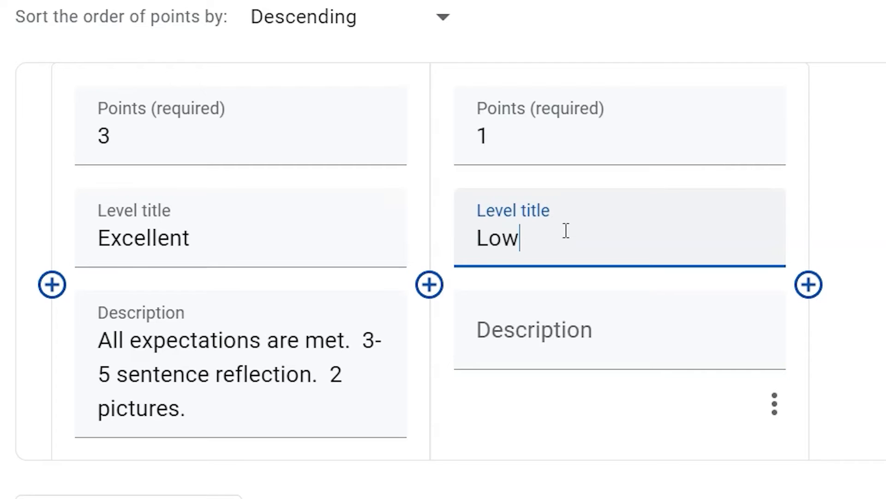
text( Qual)
key(BackSpace)
text(ality)
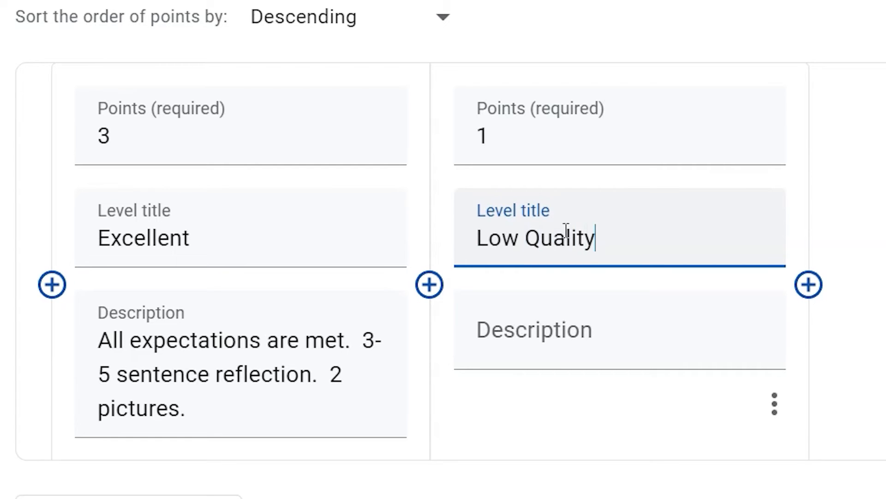
Step: Describe the Low Quality level as "1 sentence description. 0-1 photos included."
click(561, 334)
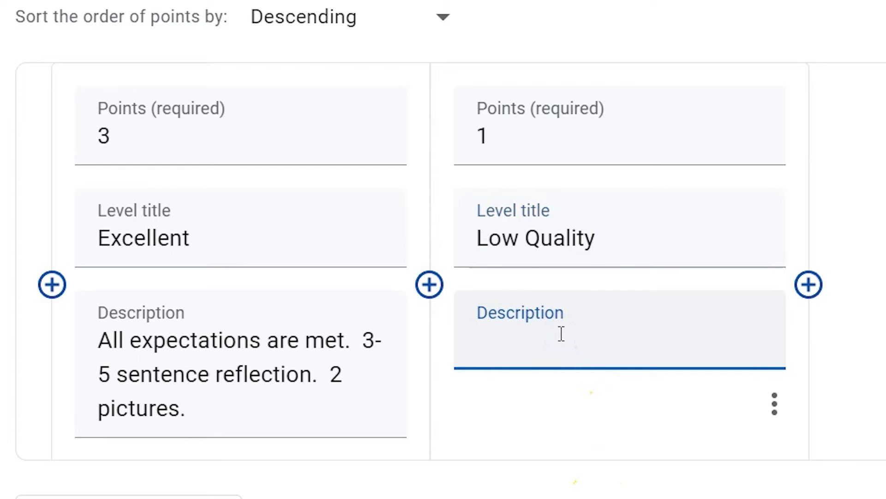
text(1 sentence description.  0-1 photos included.)
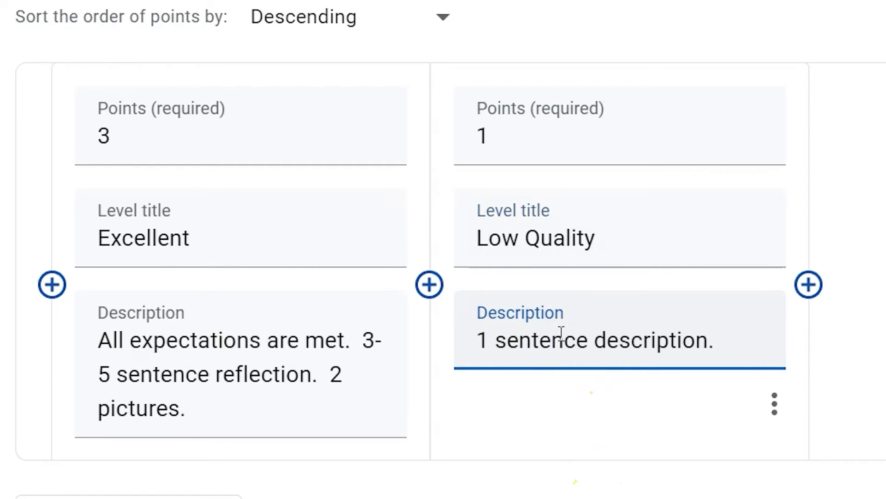
click(658, 372)
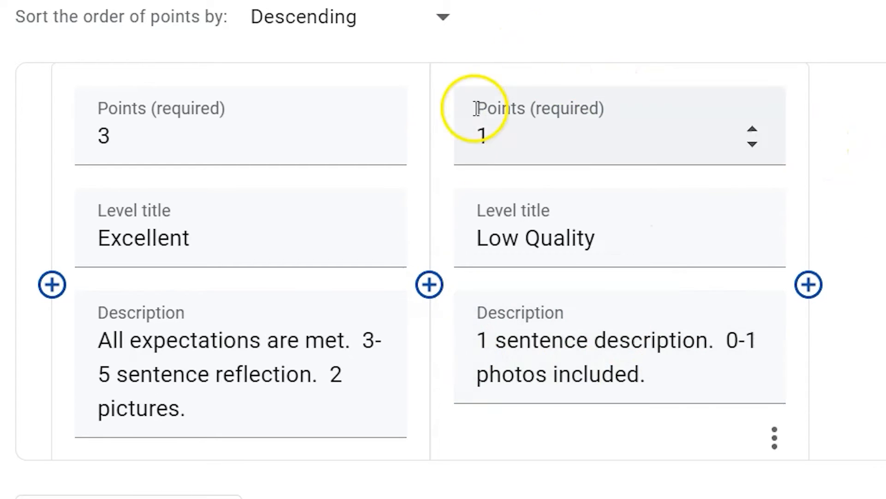
click(582, 375)
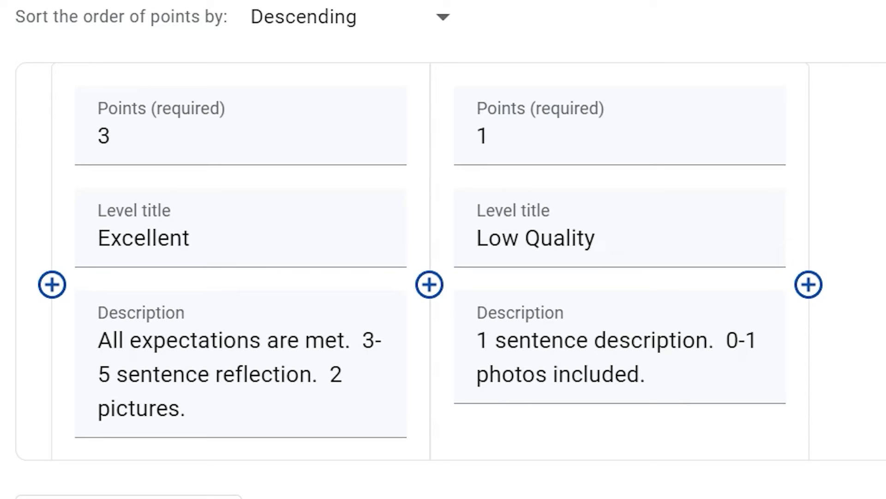
Step: Move the Slide #1 criterion down below the Slide #2: Brainstorm criterion
scroll(443, 259, up, 5)
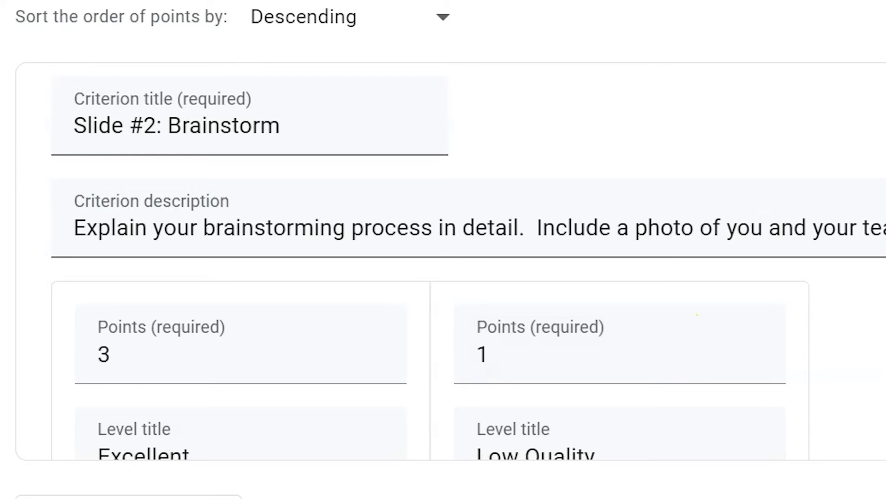
scroll(450, 261, up, 5)
scroll(451, 261, down, 1)
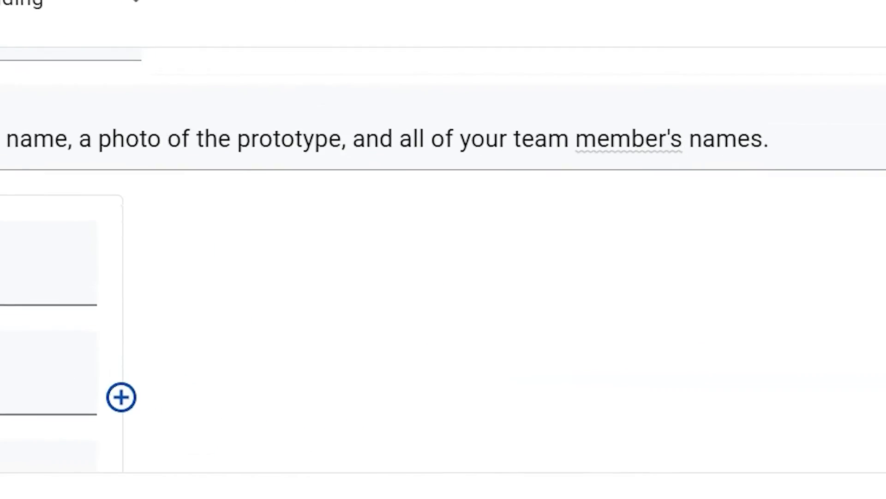
click(793, 57)
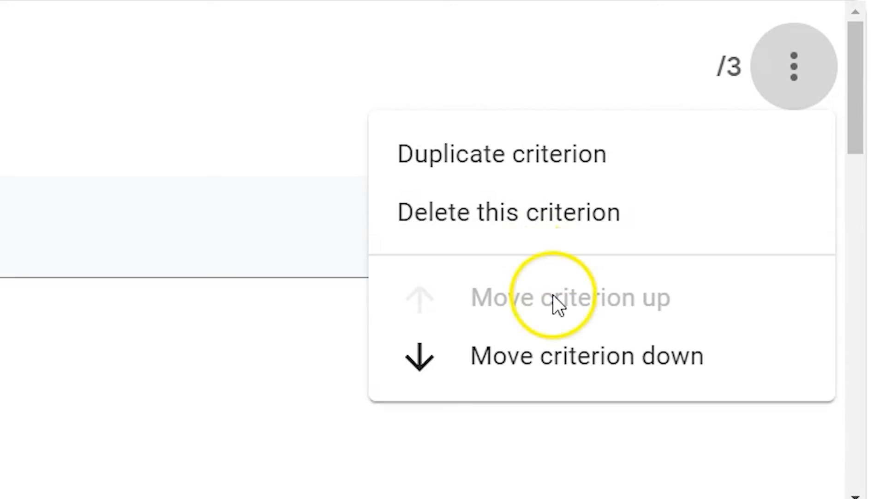
click(568, 373)
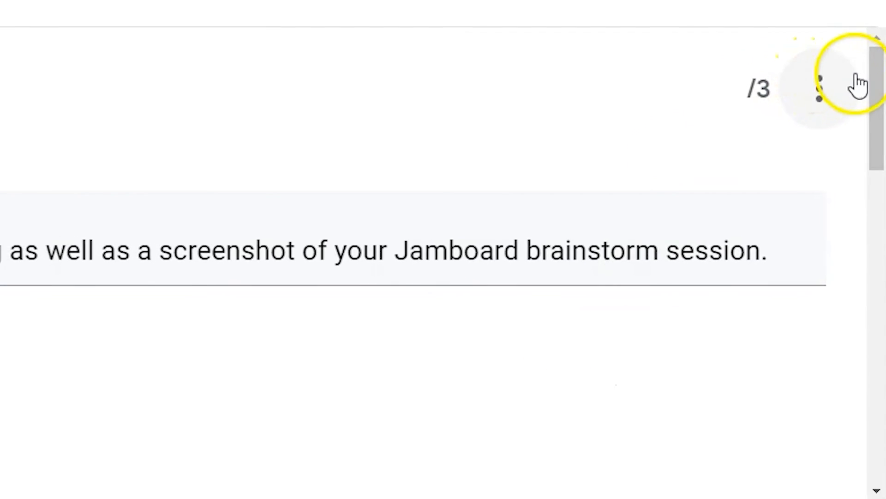
Step: Add a new blank criterion at the end of the rubric, leaving its title and description empty
scroll(443, 312, down, 2)
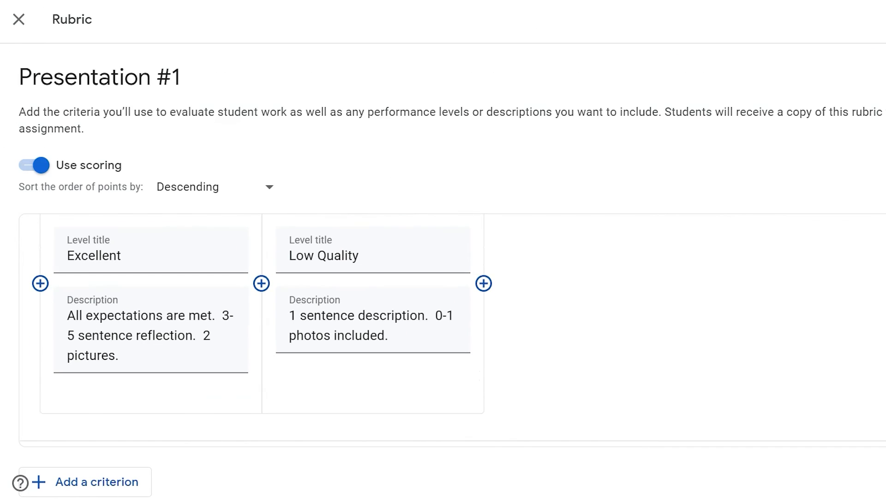
scroll(263, 330, down, 5)
scroll(262, 329, down, 1)
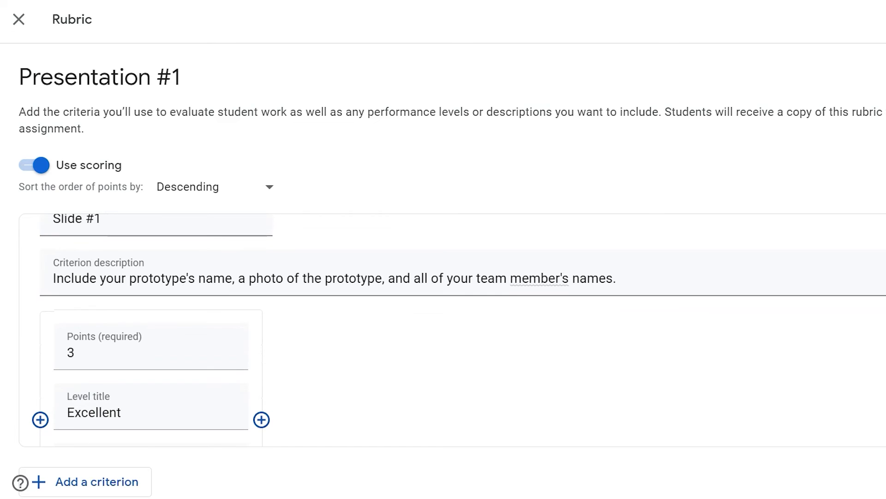
scroll(453, 329, down, 1)
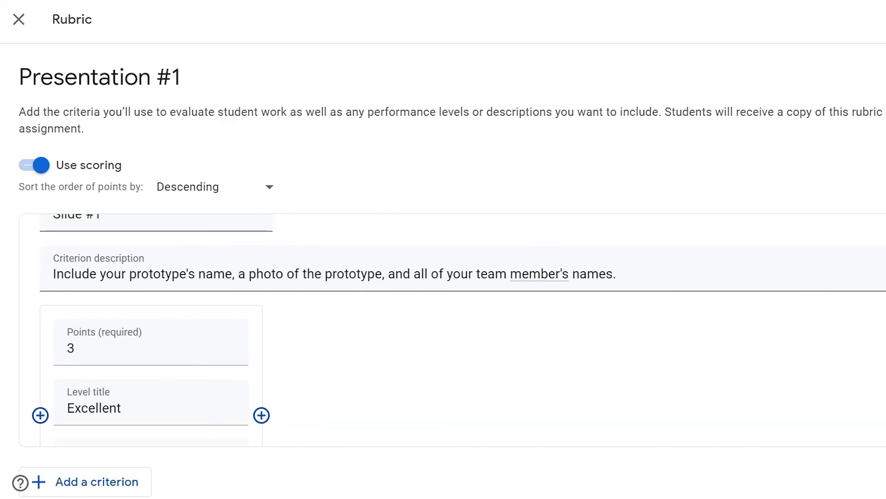
scroll(452, 330, up, 2)
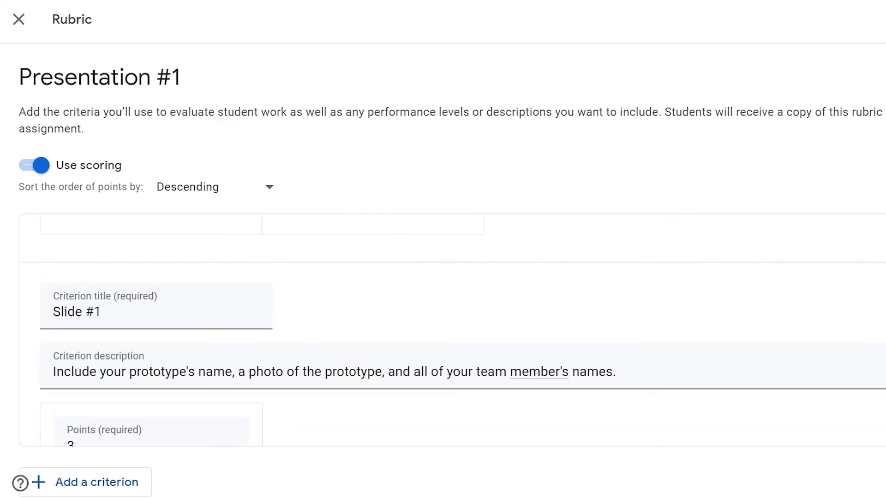
scroll(452, 330, down, 5)
click(69, 479)
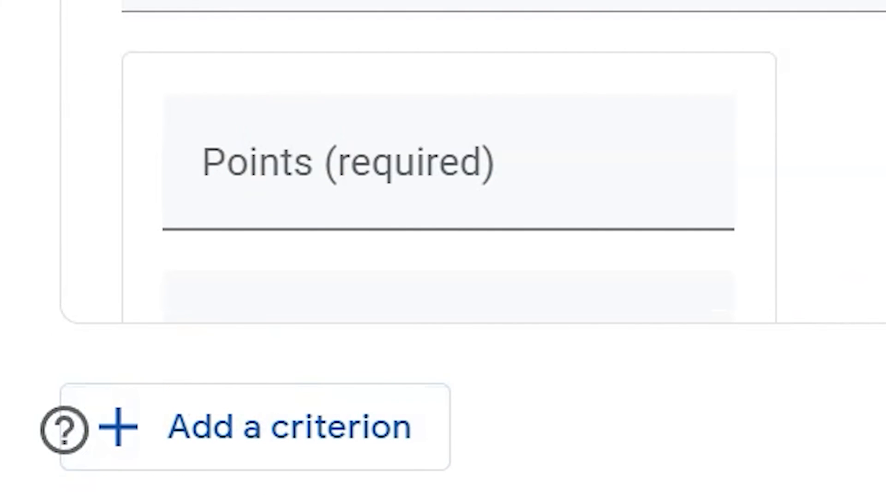
click(353, 60)
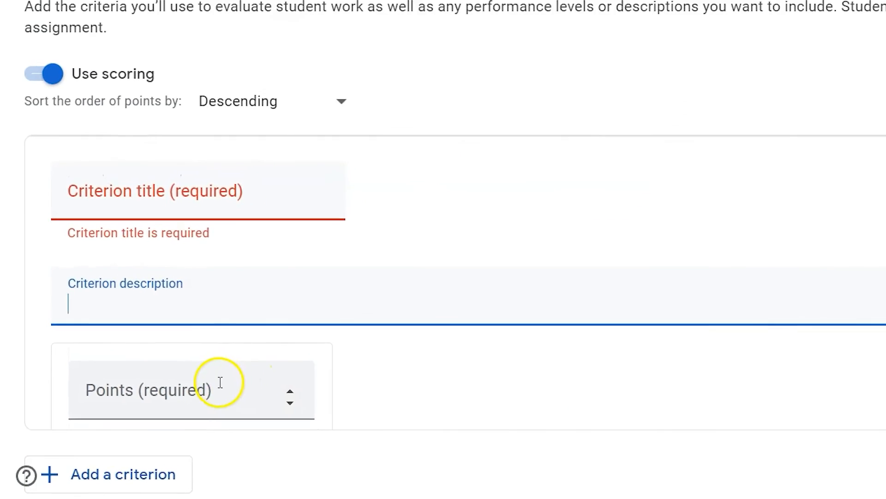
click(220, 382)
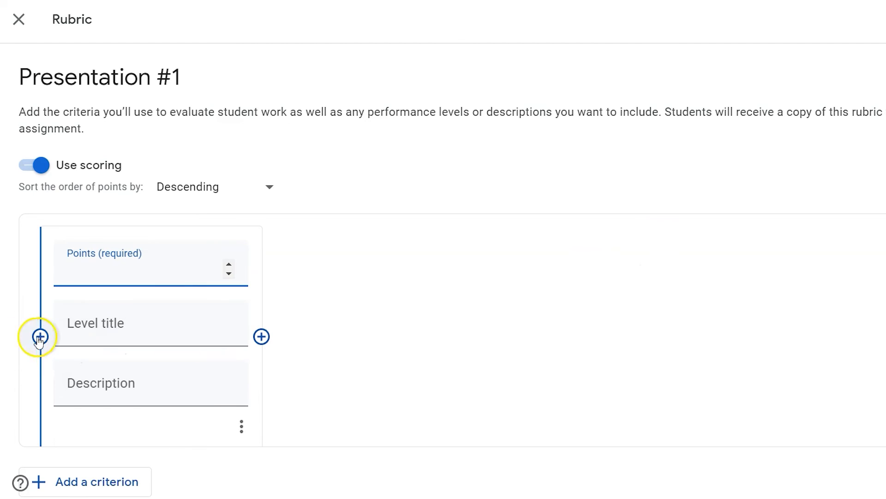
Step: Add two more levels to the blank criterion and set the three levels' points to 1, 3 and 5
click(40, 337)
click(40, 333)
click(111, 252)
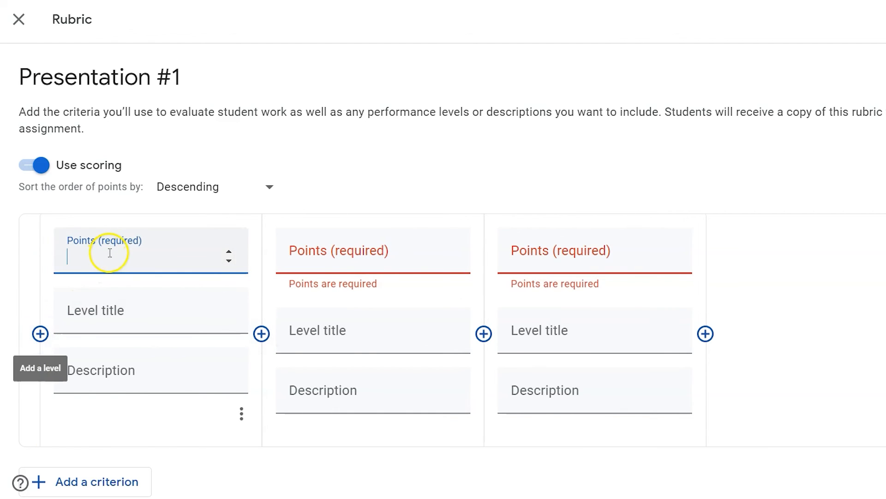
text(1)
click(371, 269)
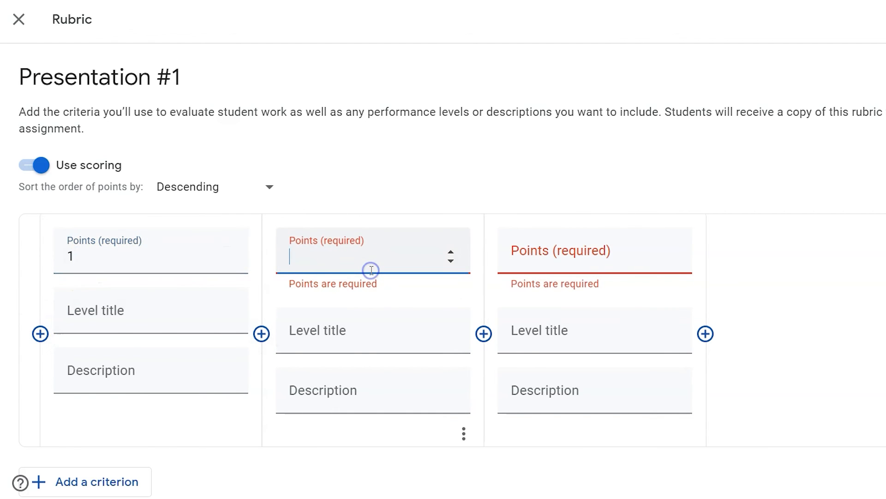
click(517, 261)
text(5)
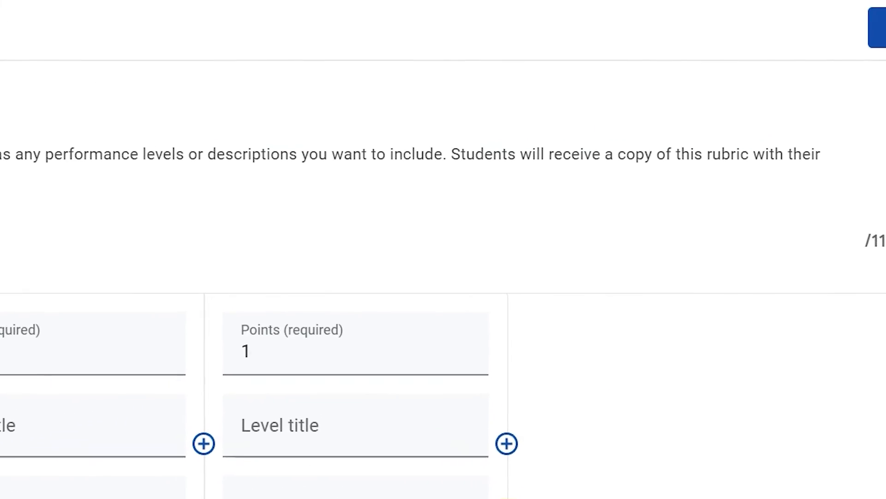
Step: Try to save the rubric, and delete the untitled criterion with the 5, 3 and 1 point levels
click(845, 48)
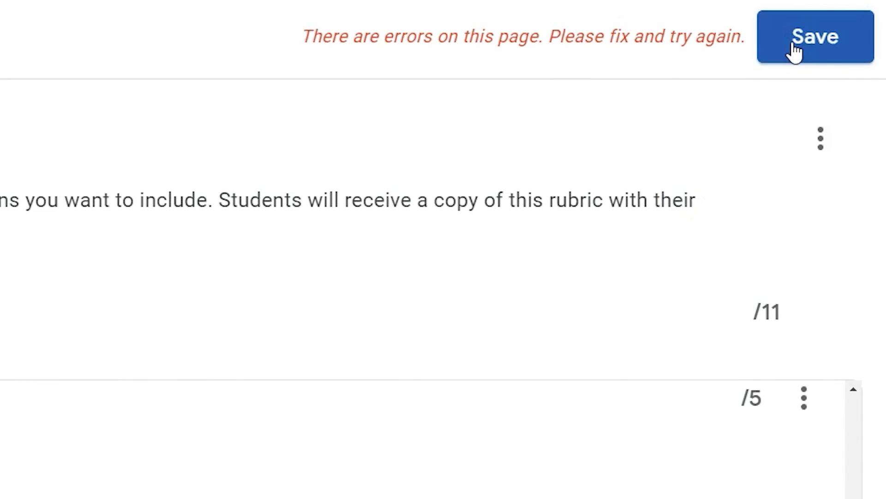
click(806, 396)
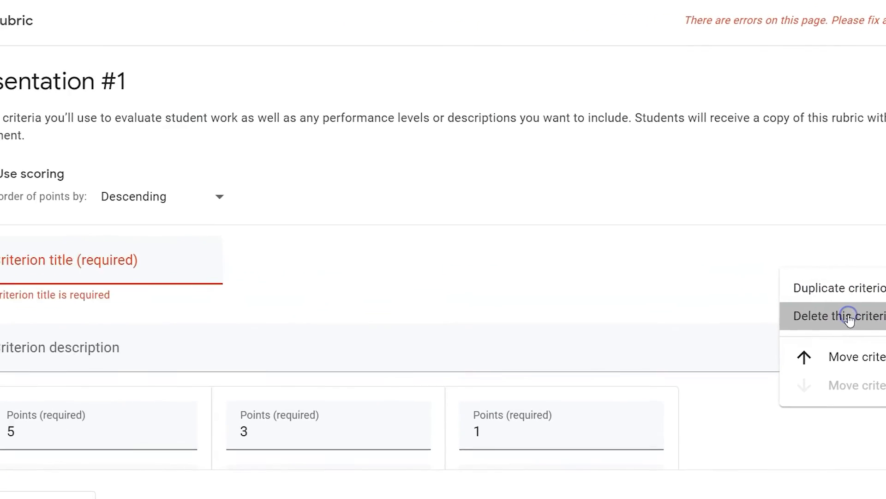
click(688, 459)
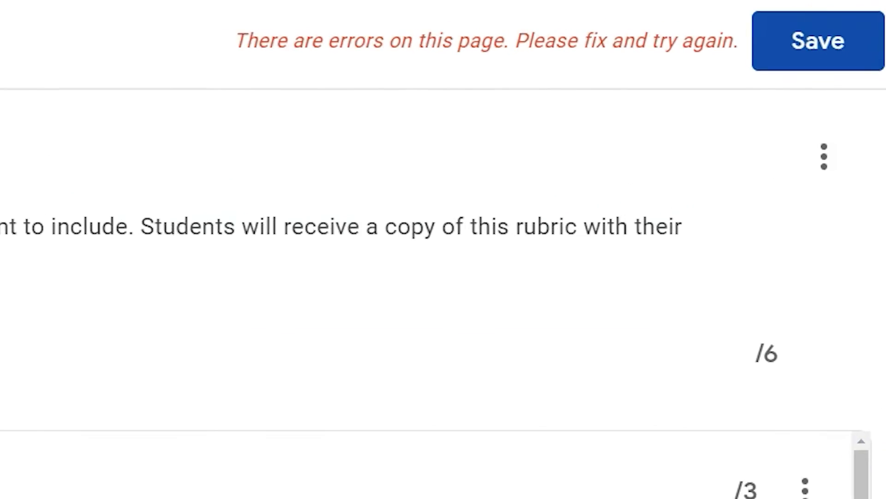
Step: Save the Presentation #1 rubric to the assignment
click(827, 38)
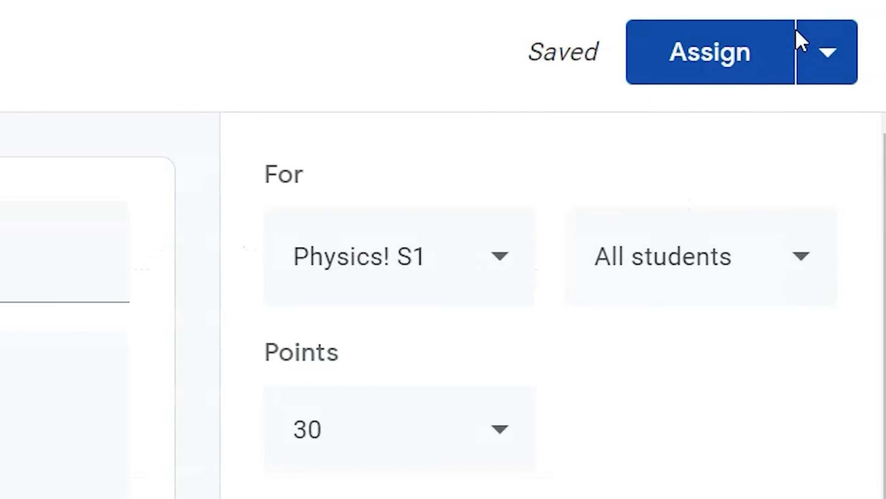